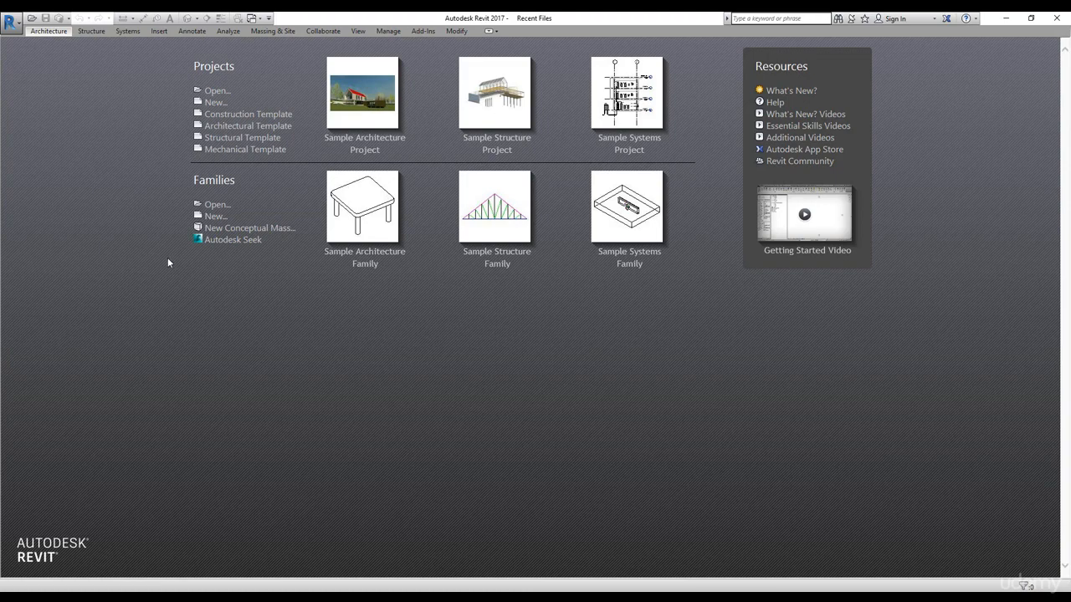
# - Start a project from the Architectural Template and add the Wall tool to the Quick Access Toolbar
pyautogui.click(227, 131)
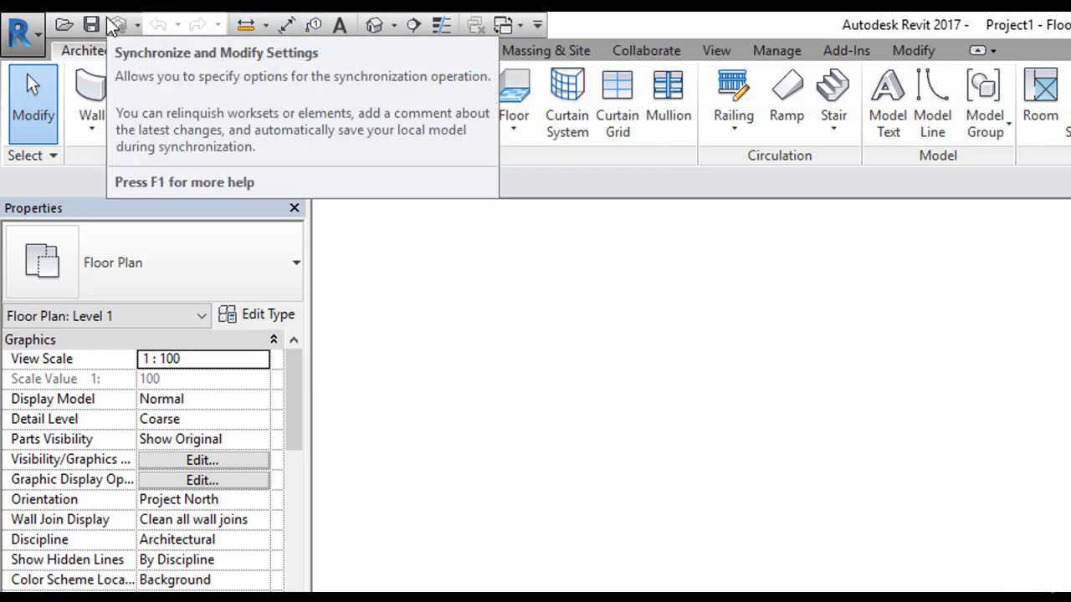
pyautogui.click(510, 192)
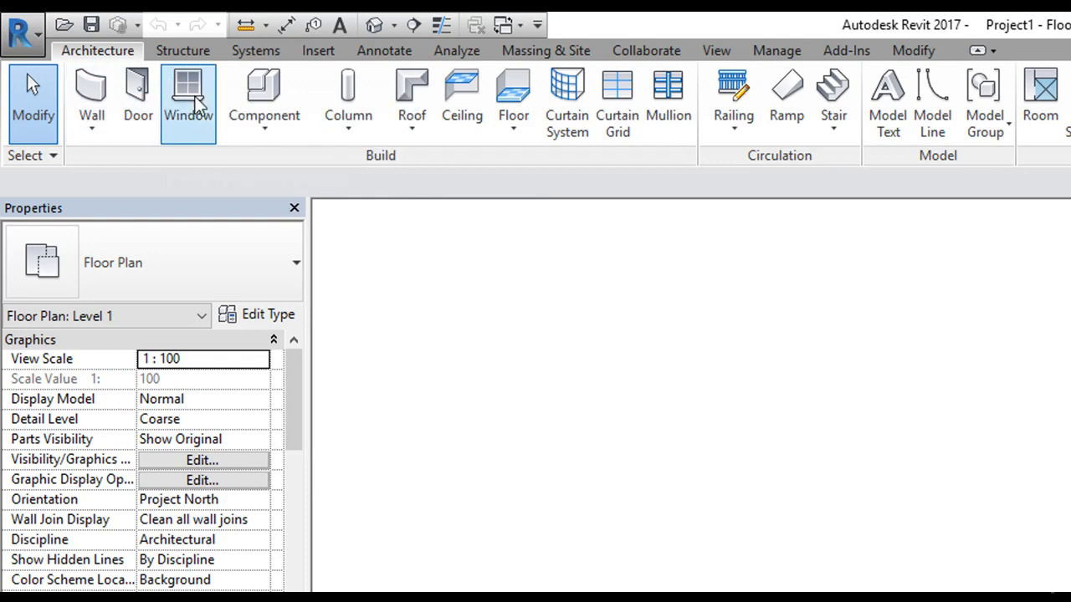
pyautogui.rightClick(87, 94)
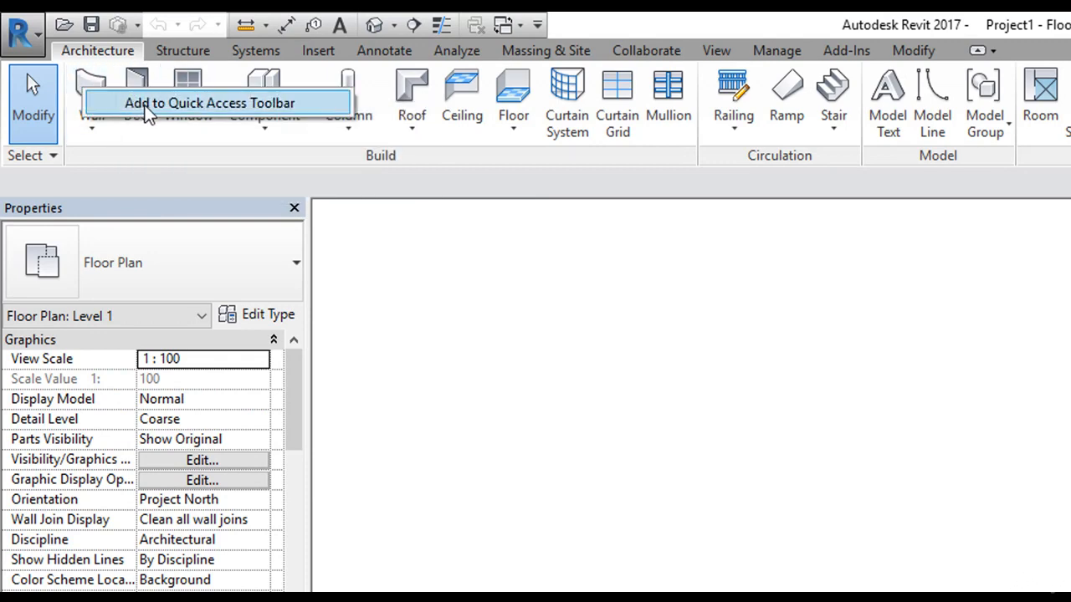
pyautogui.click(220, 103)
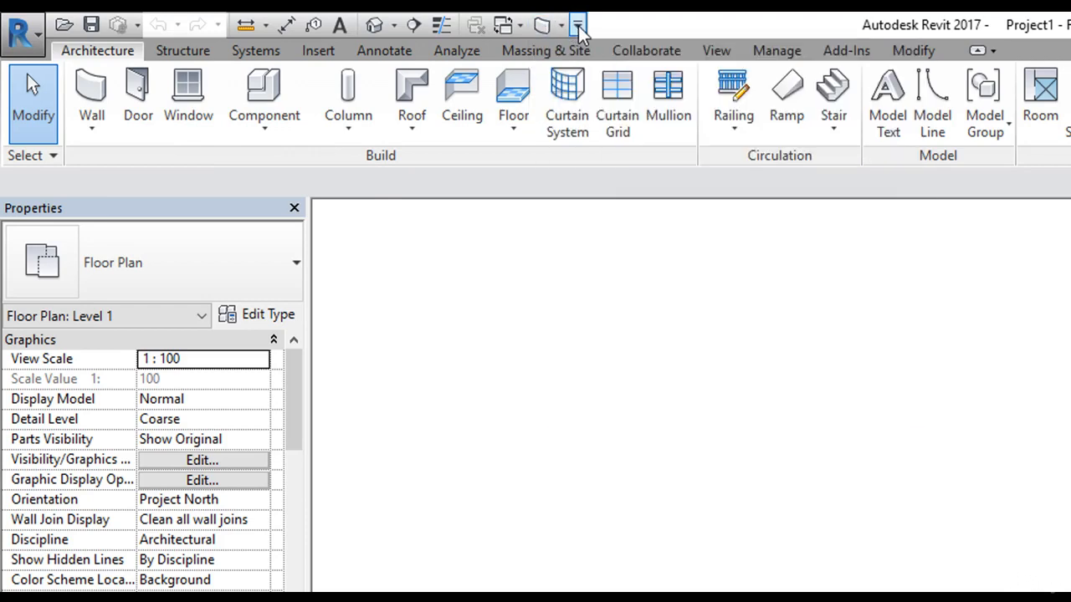
# - Remove the Save command from the Quick Access Toolbar and restore it
pyautogui.click(578, 28)
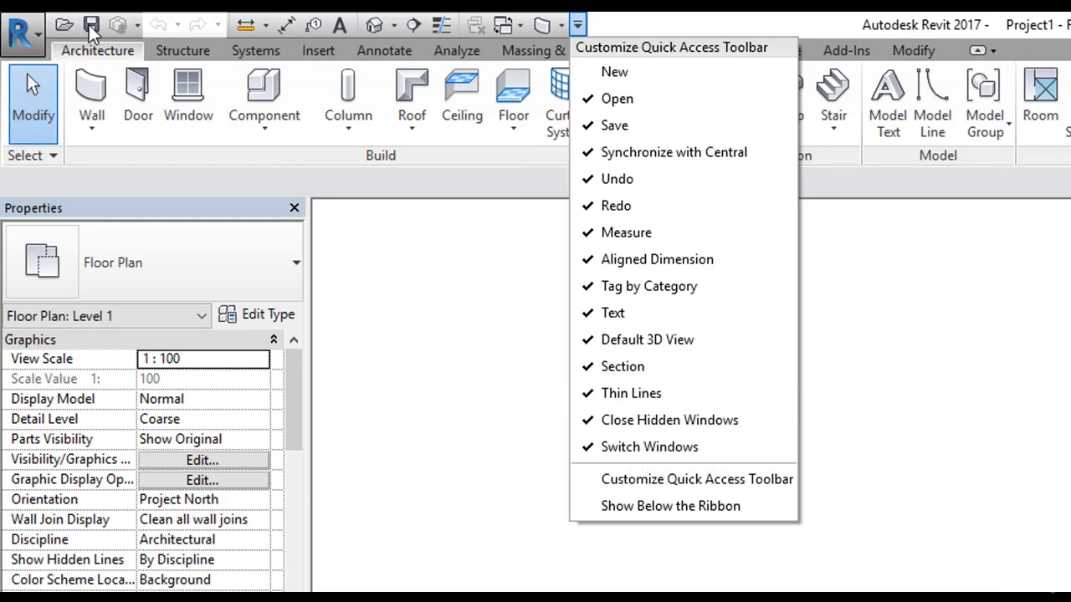
pyautogui.click(613, 134)
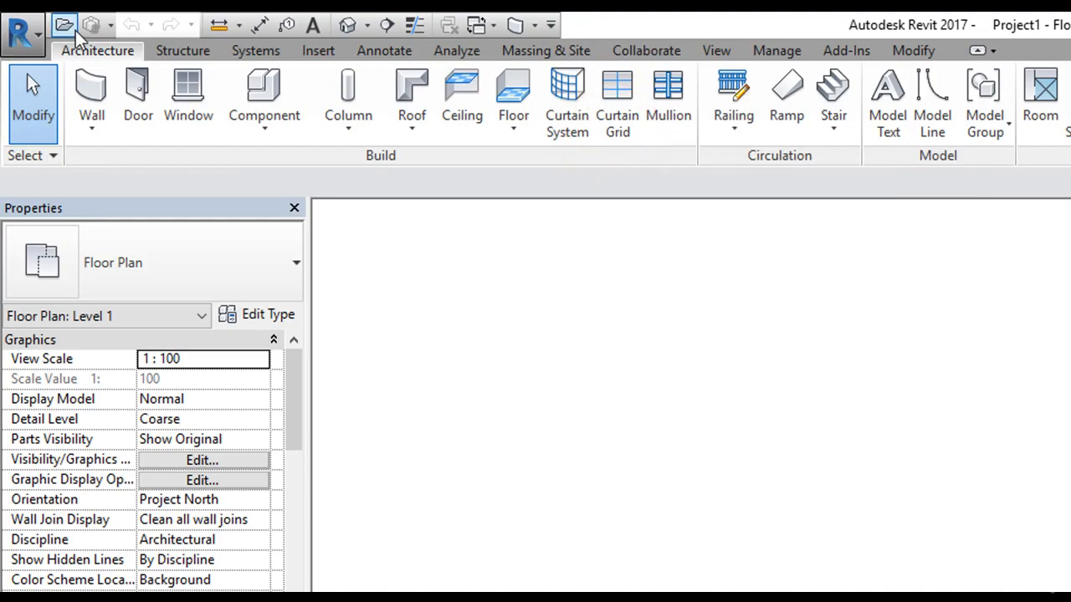
pyautogui.click(550, 24)
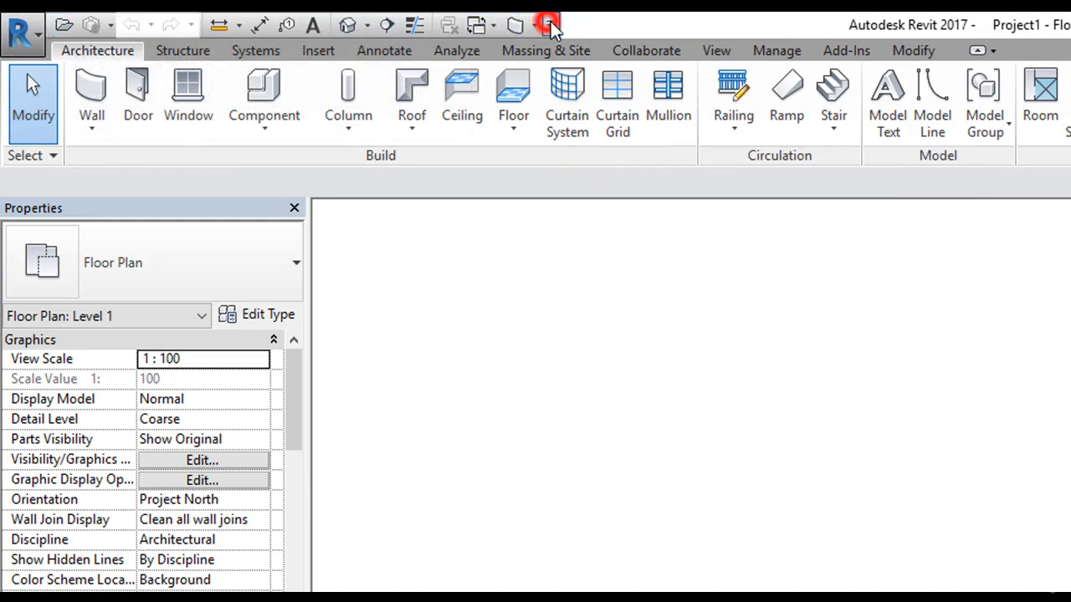
pyautogui.click(586, 125)
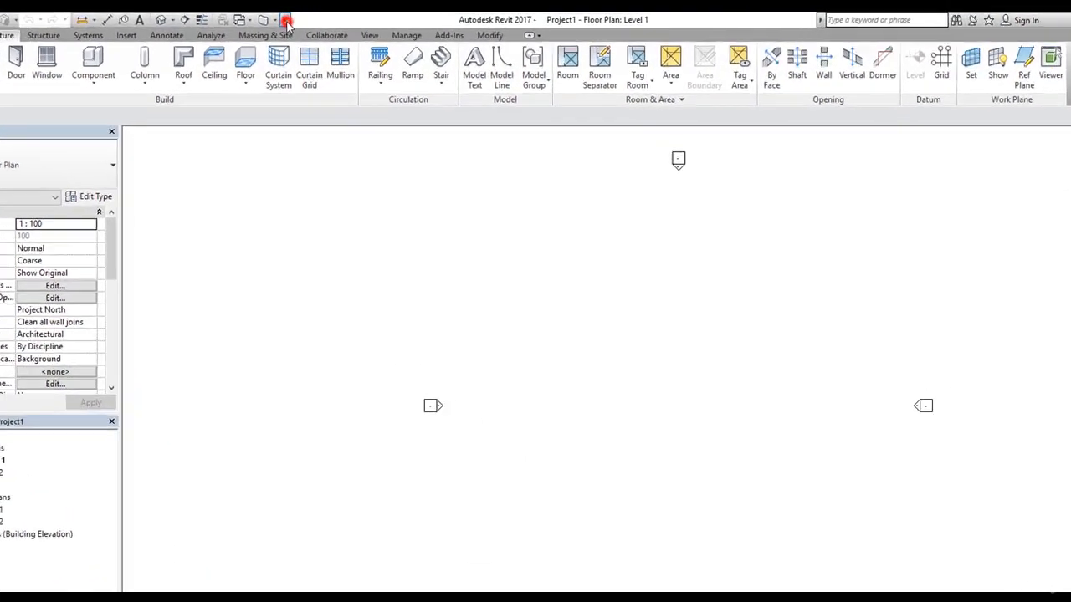
# - Place the Quick Access Toolbar below the ribbon and return it above the ribbon, twice
pyautogui.click(288, 18)
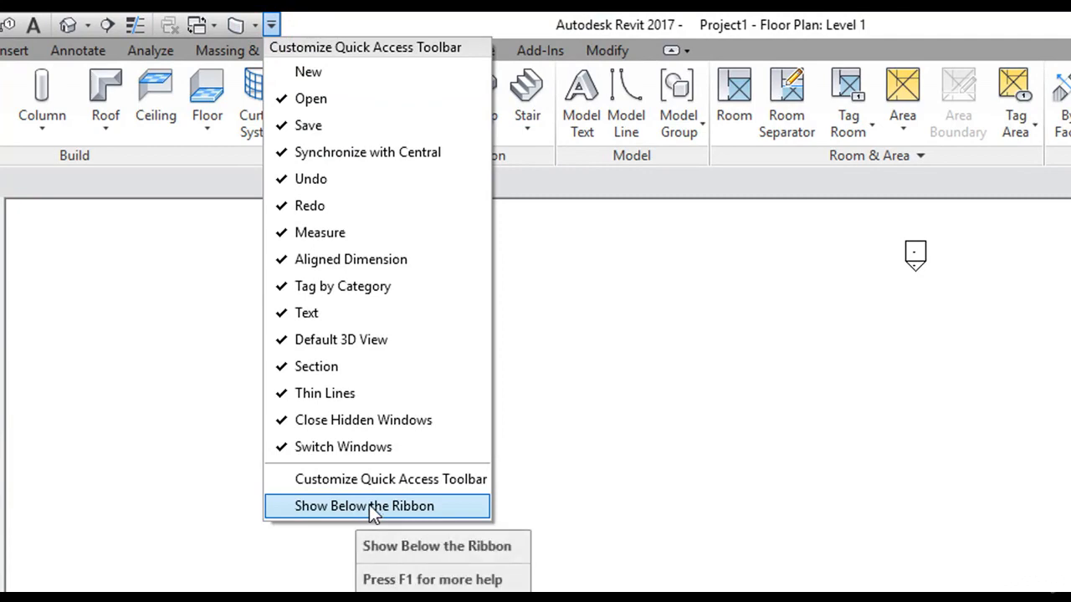
pyautogui.click(369, 505)
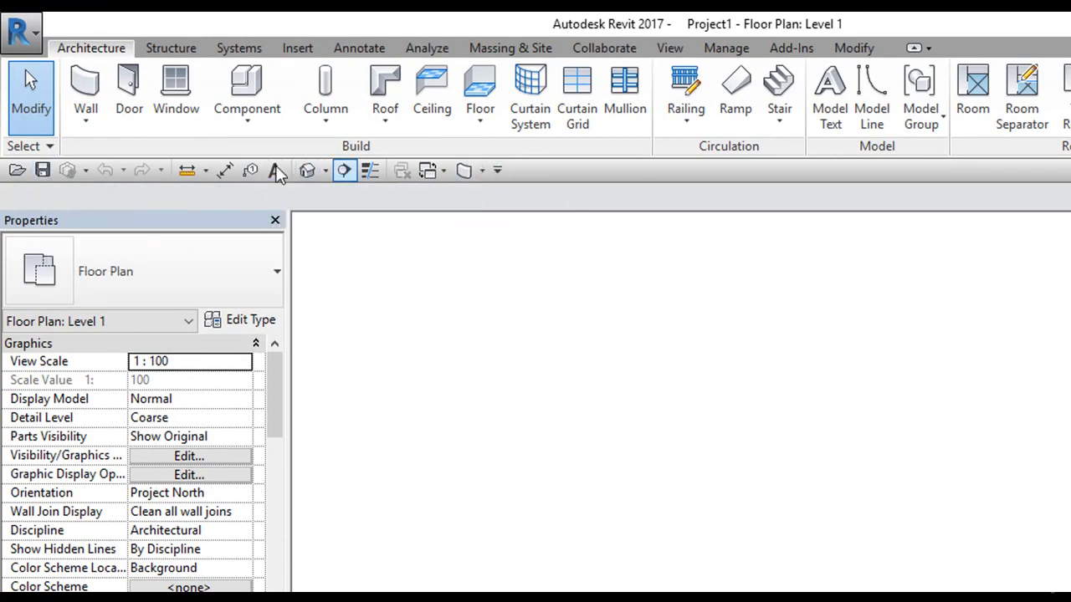
pyautogui.click(494, 174)
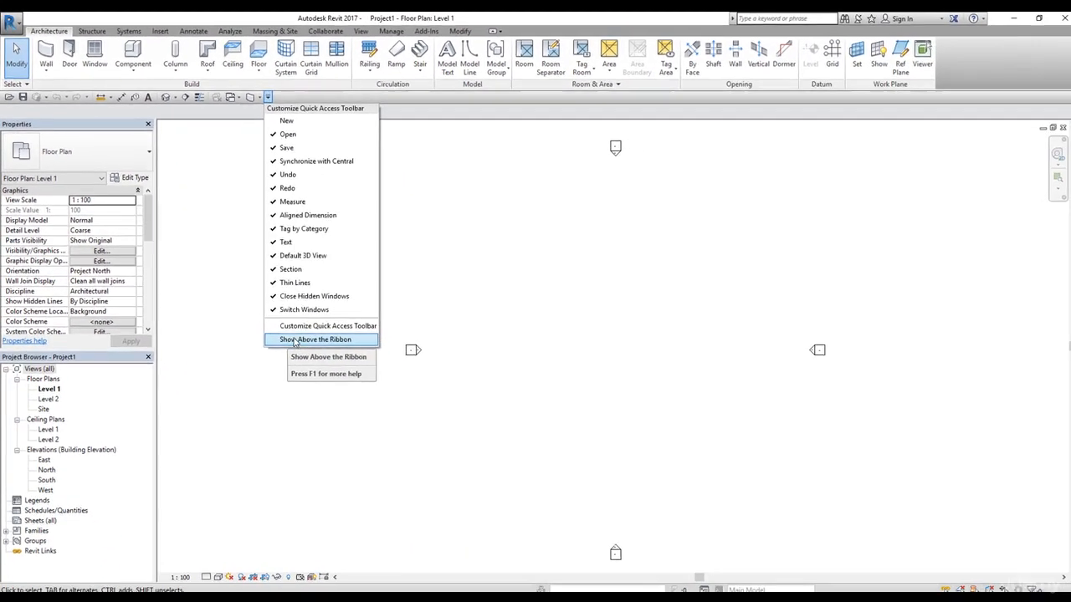
pyautogui.click(307, 337)
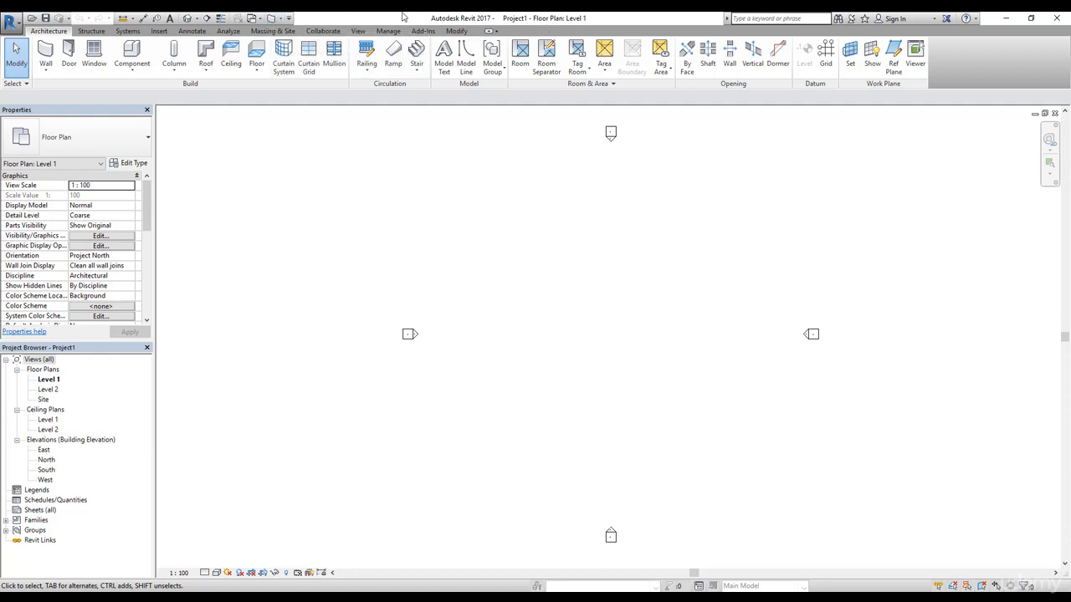
pyautogui.click(288, 17)
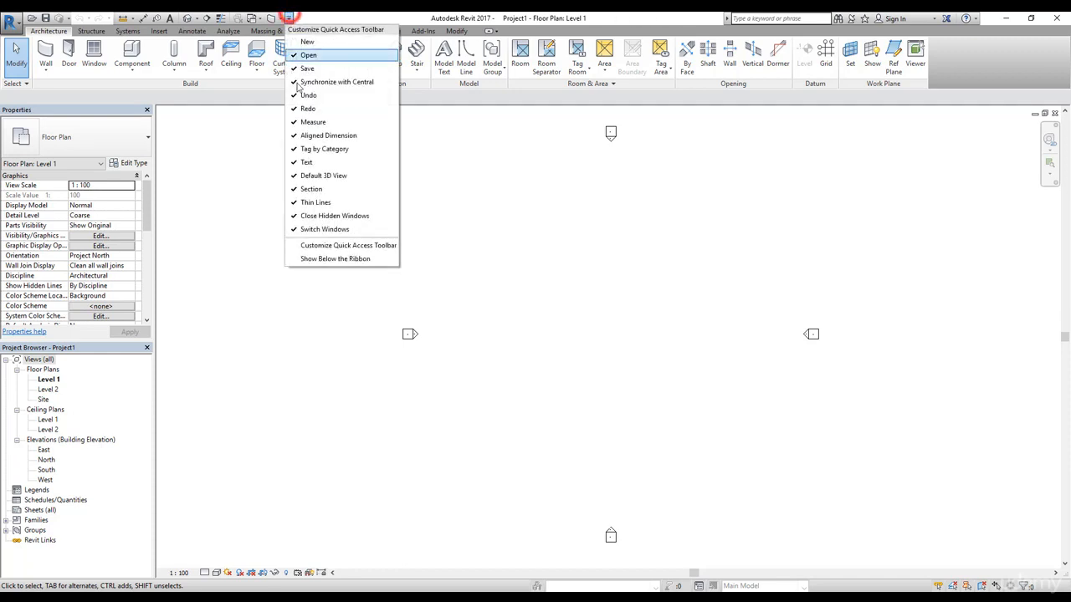
pyautogui.click(338, 261)
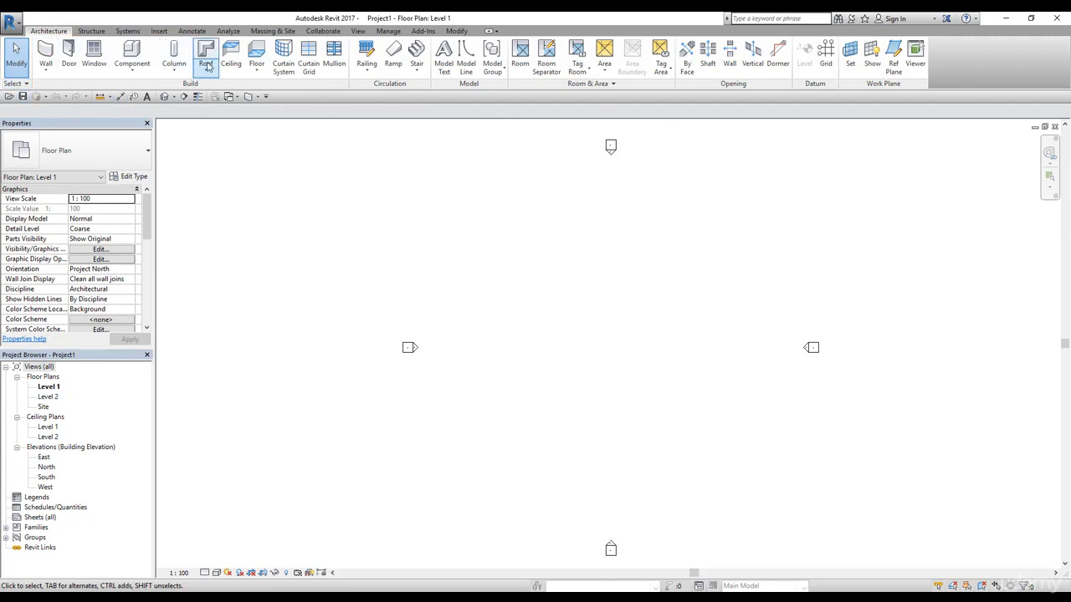
pyautogui.click(264, 98)
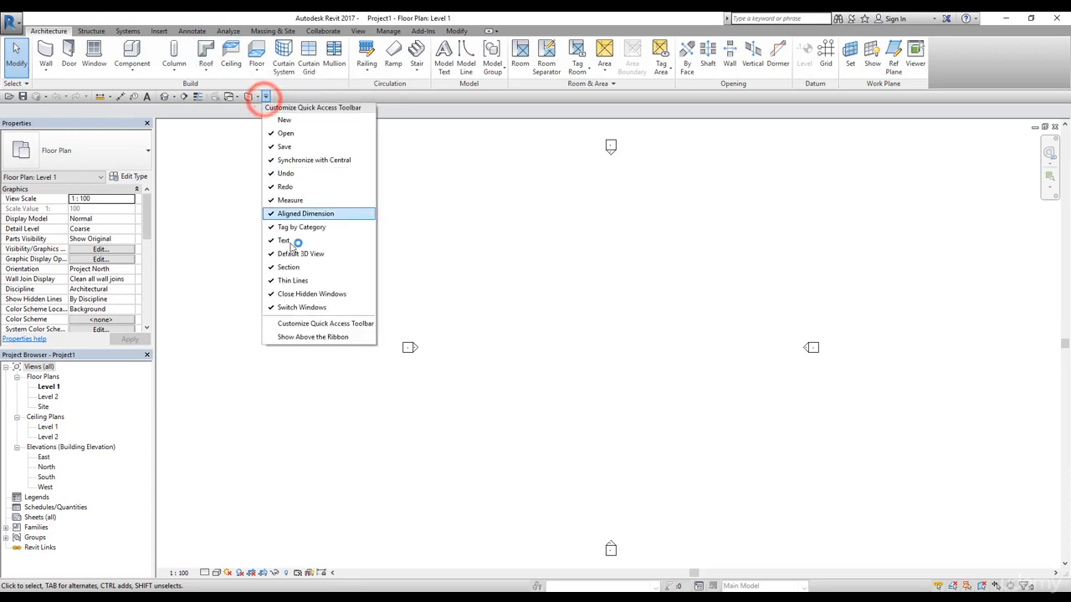
pyautogui.click(287, 337)
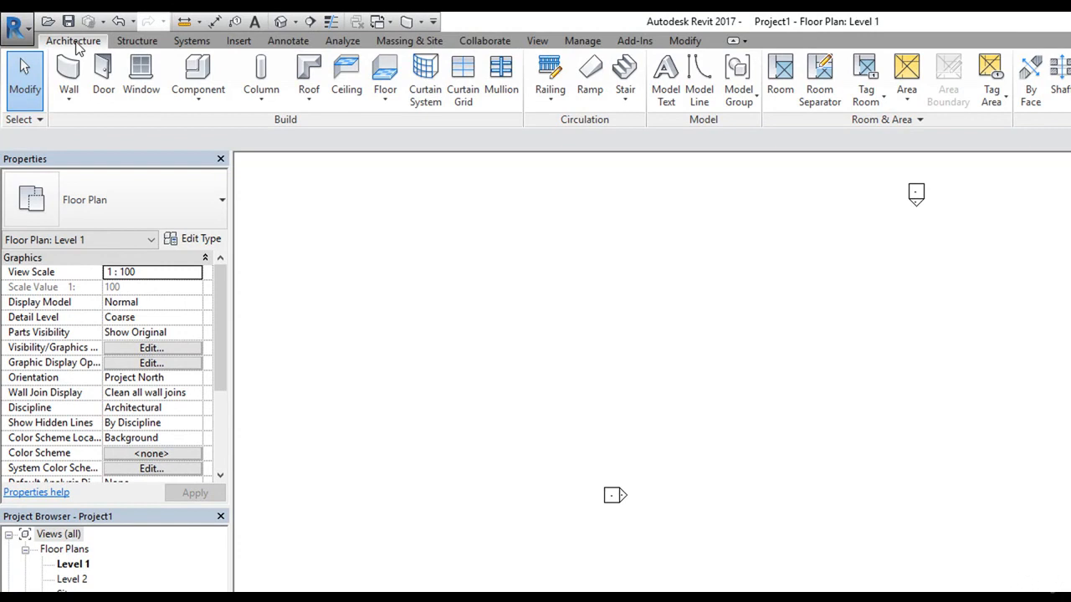
# - Examine the Structure, Systems, Insert, Annotate, Analyze and Modify tool sets, returning to the Architecture tools
pyautogui.click(136, 41)
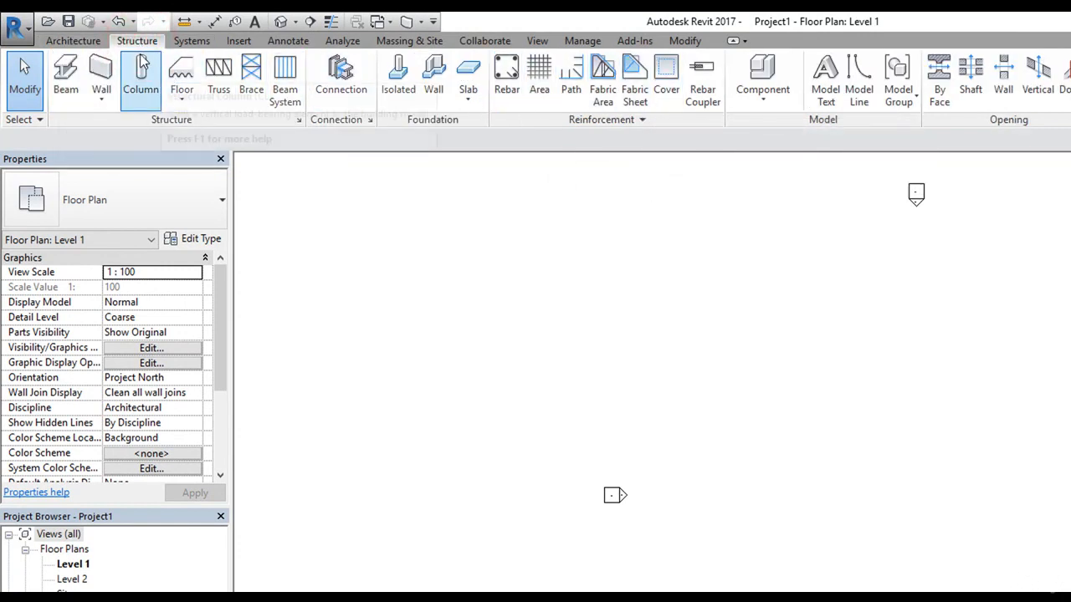
pyautogui.click(193, 42)
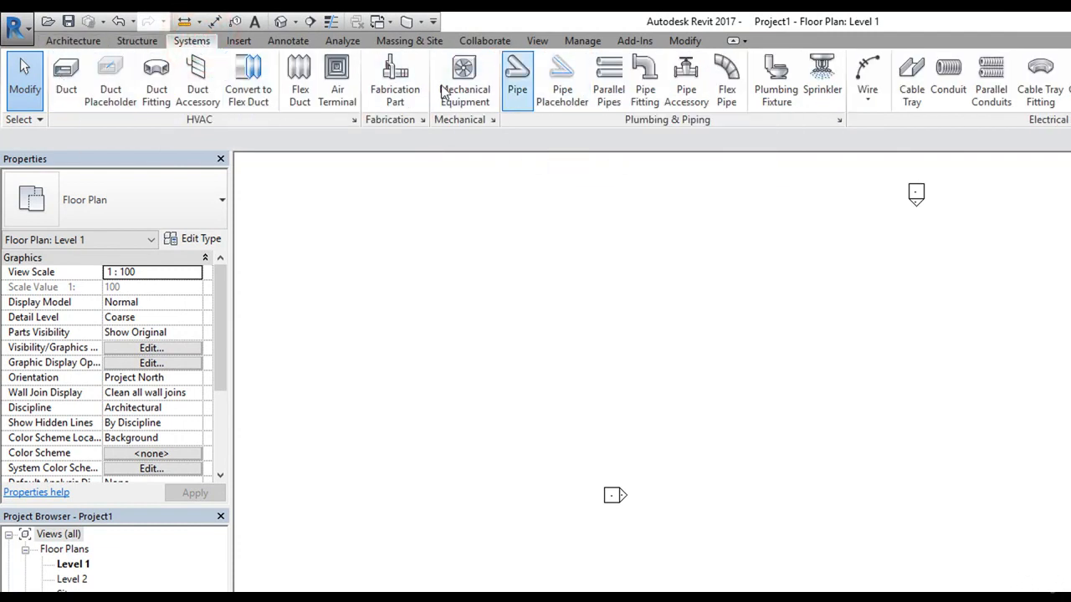
pyautogui.click(251, 41)
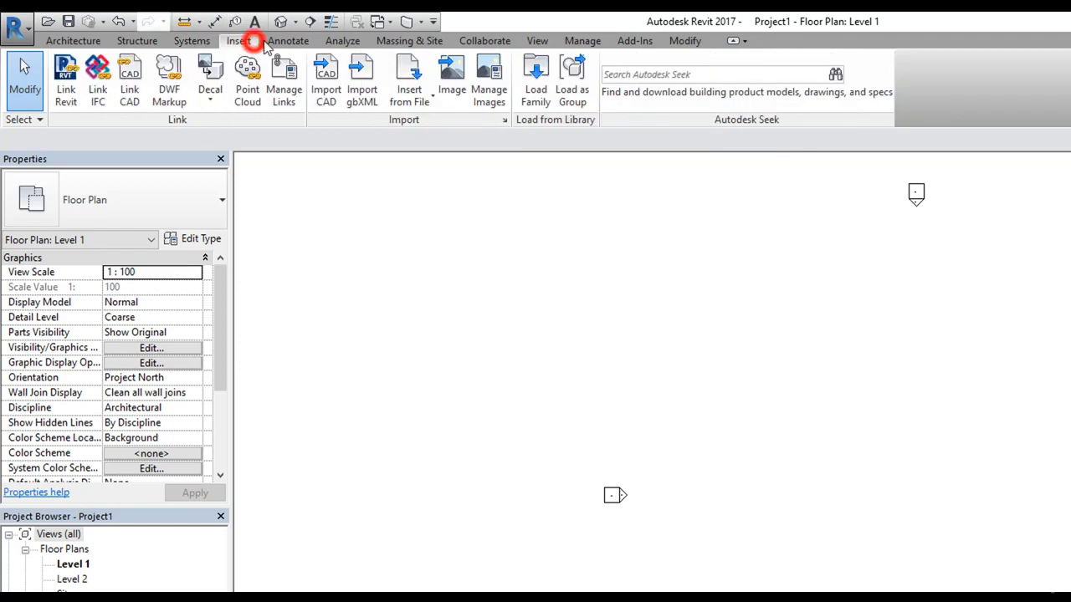
pyautogui.click(288, 41)
pyautogui.click(336, 40)
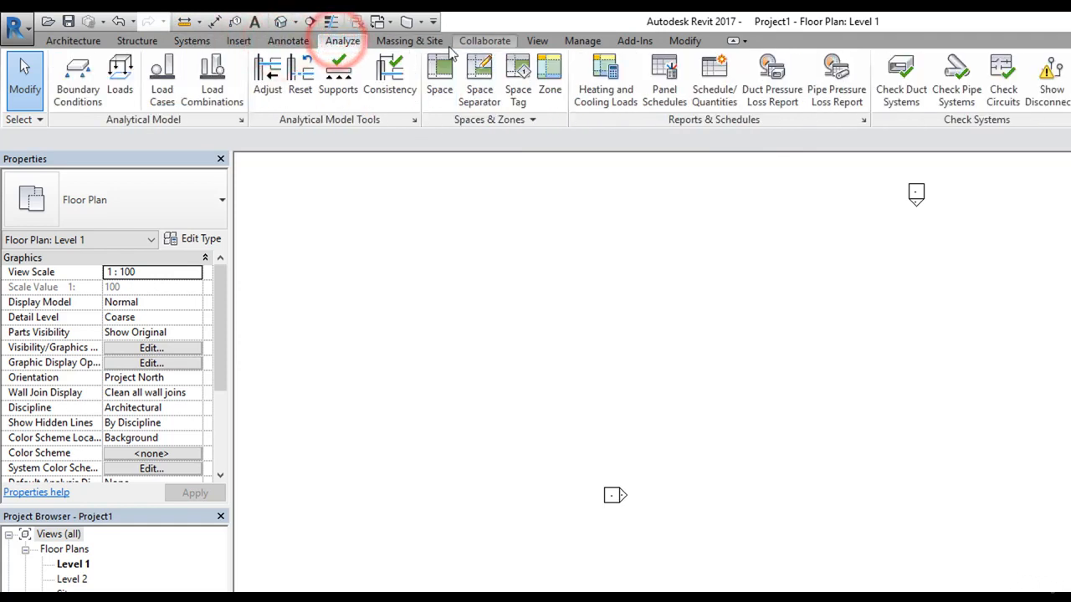
pyautogui.click(685, 42)
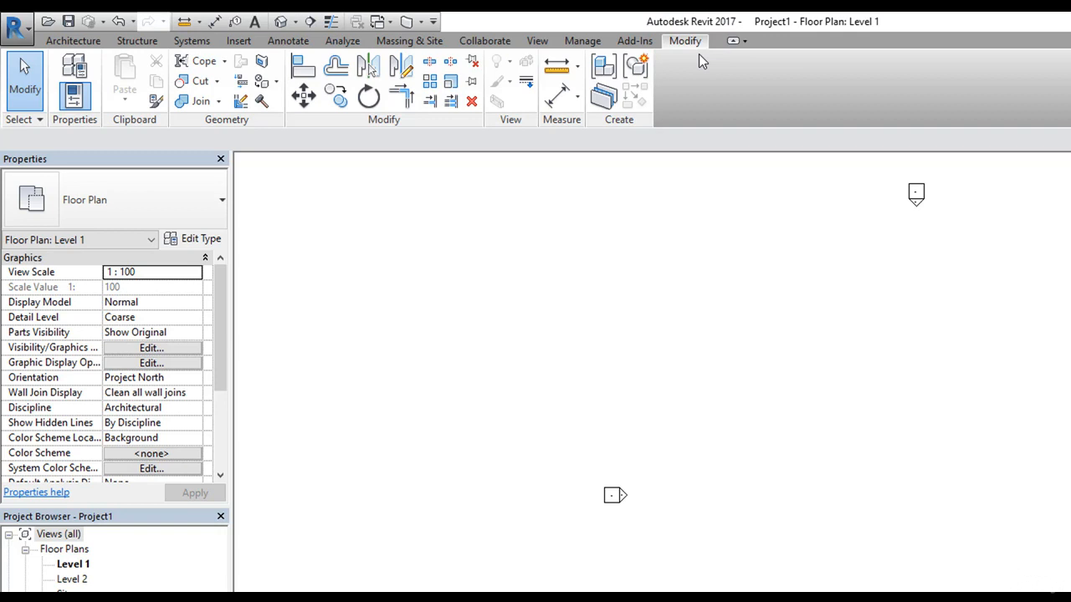
pyautogui.click(83, 40)
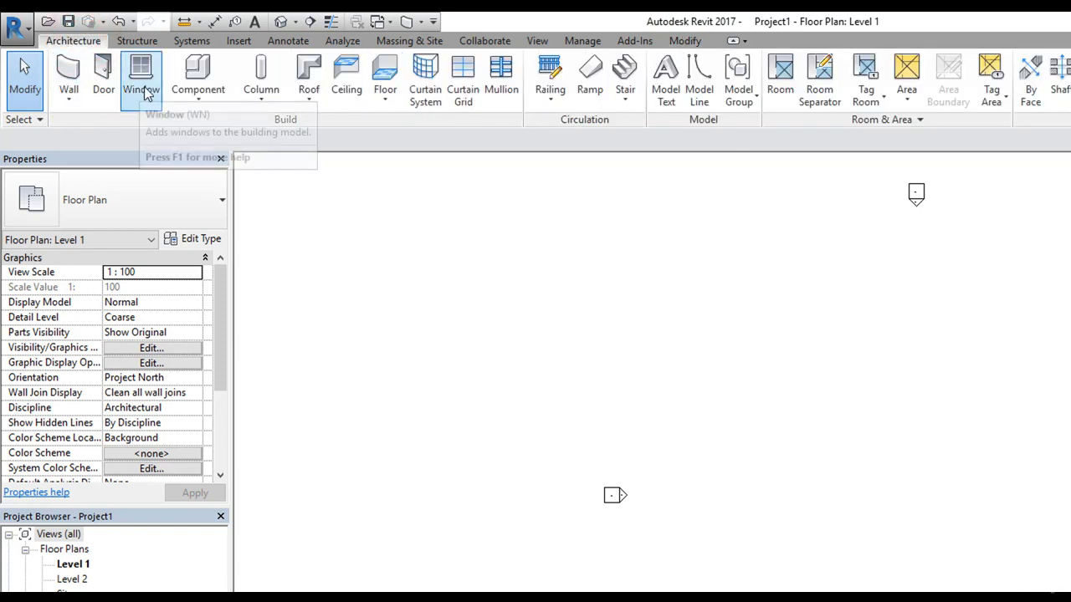
pyautogui.click(283, 123)
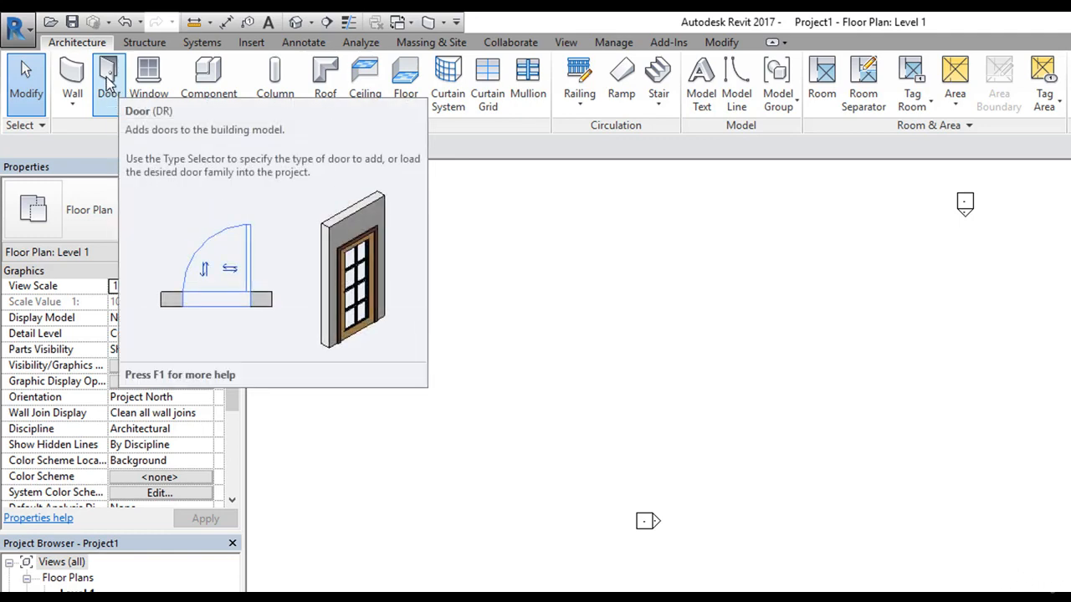
# - Start the Door and Wall tools in turn to examine their placement options, cancelling each without placing anything
pyautogui.click(109, 84)
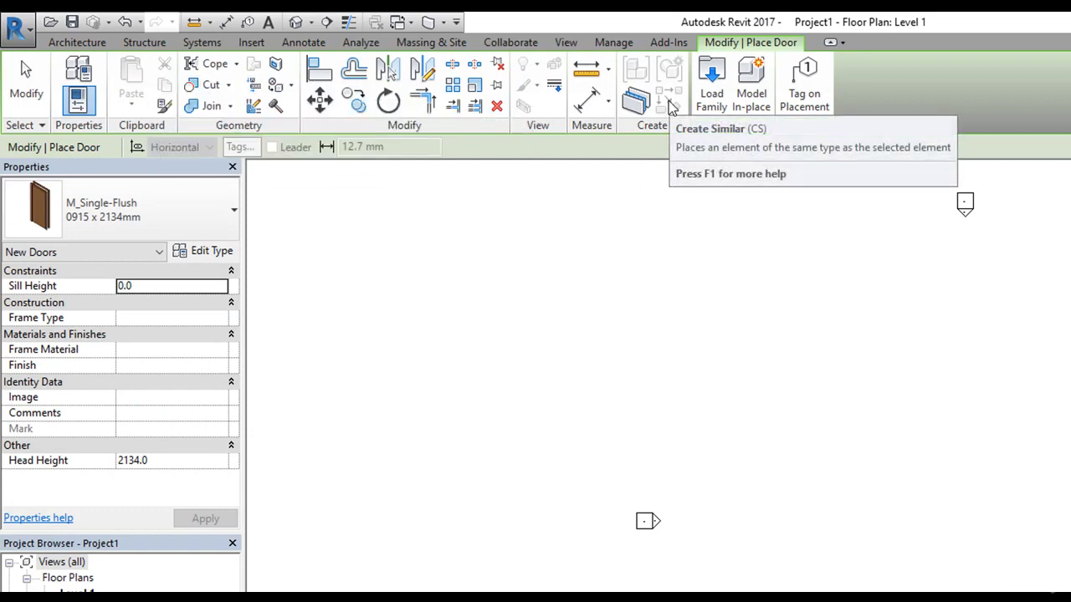
pyautogui.press('Escape')
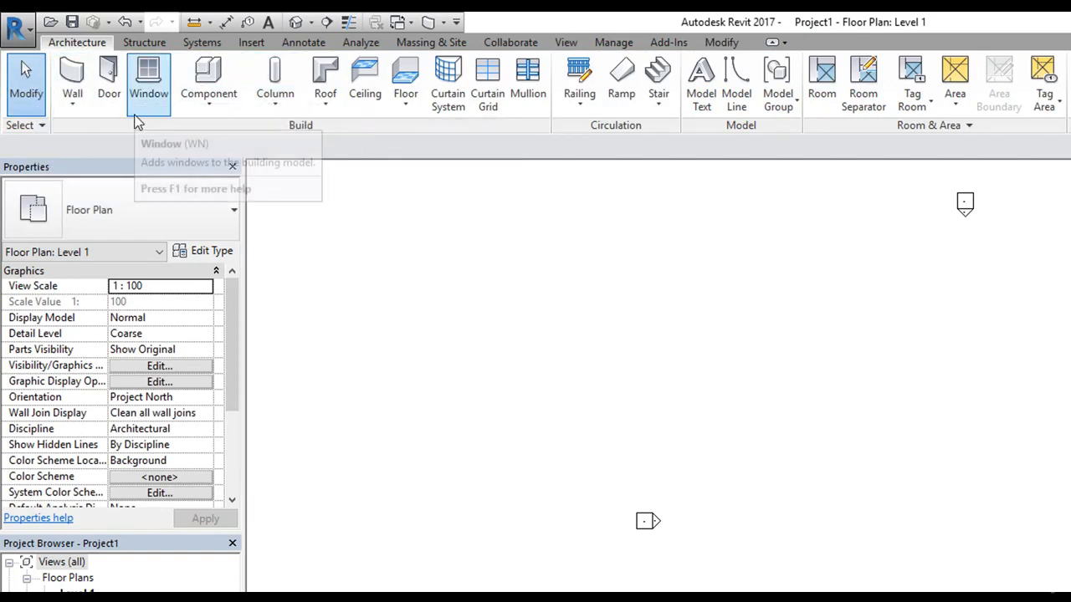
pyautogui.click(75, 73)
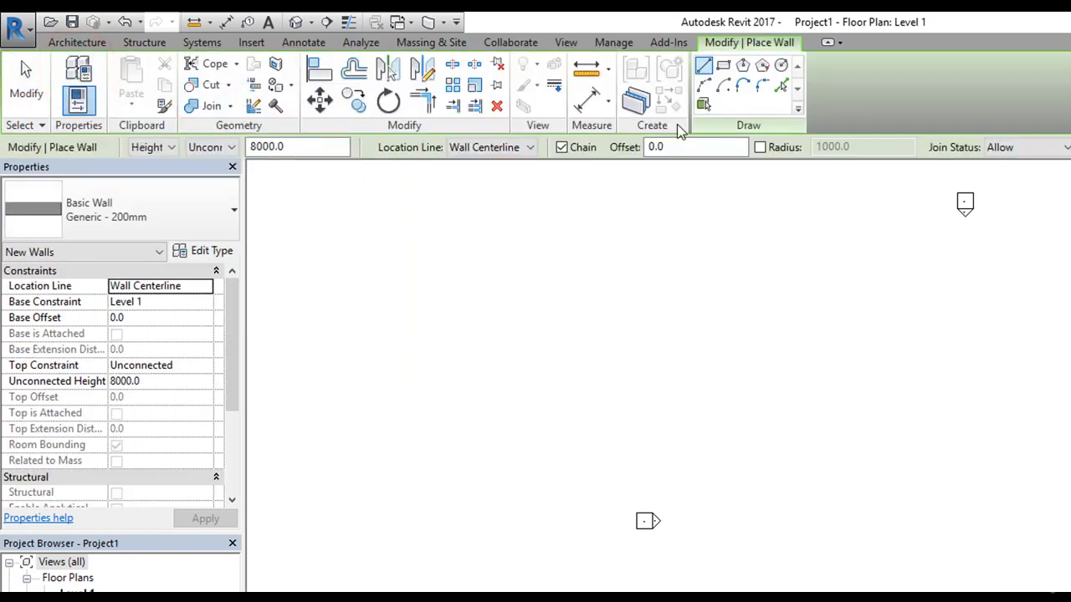
pyautogui.click(34, 95)
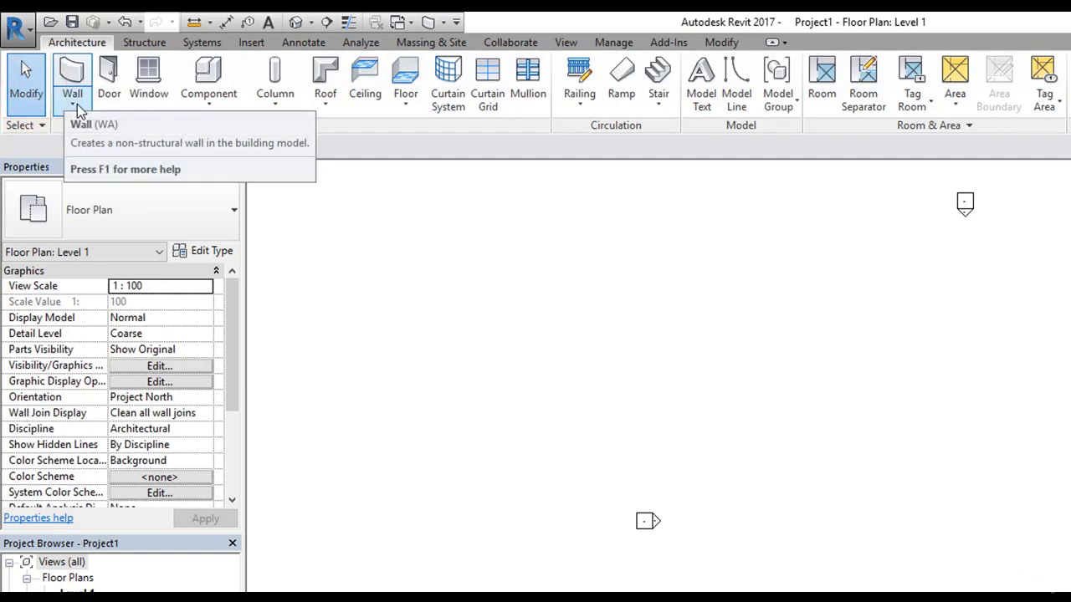
# - Examine the available Wall variants, such as architectural, structural and by face, without choosing one
pyautogui.click(77, 107)
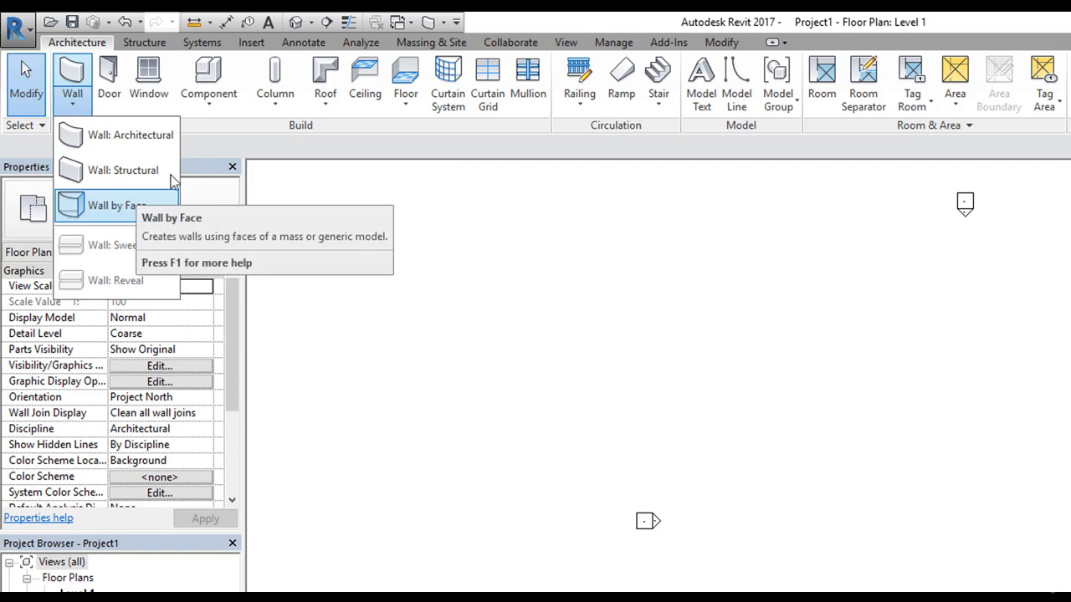
pyautogui.click(241, 146)
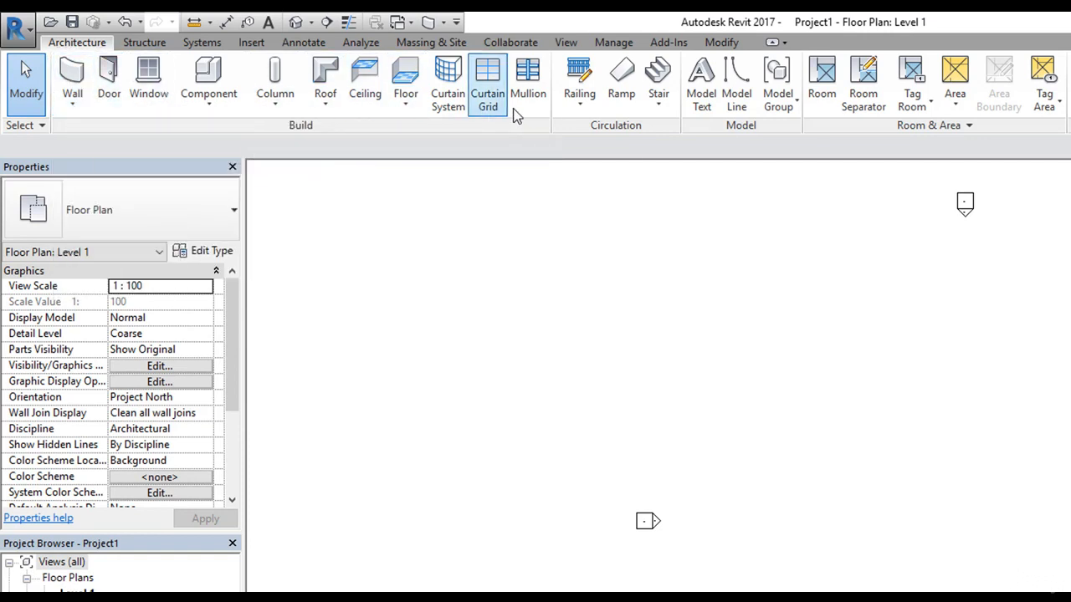
pyautogui.click(225, 148)
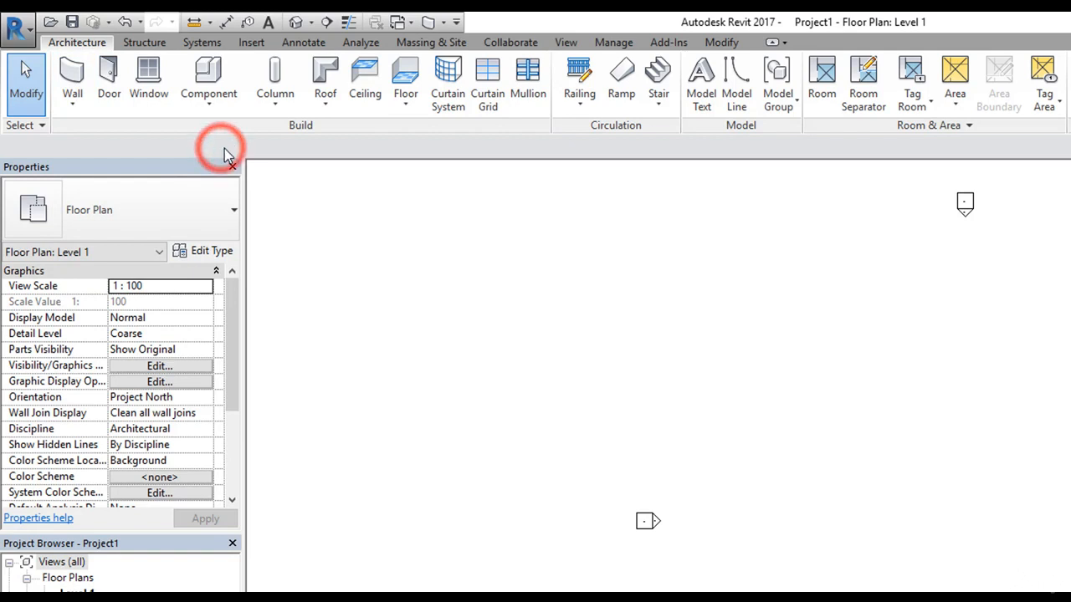
# - Compare the Insert and Architecture tool sets and open the Import Line Weights settings for viewing
pyautogui.click(251, 42)
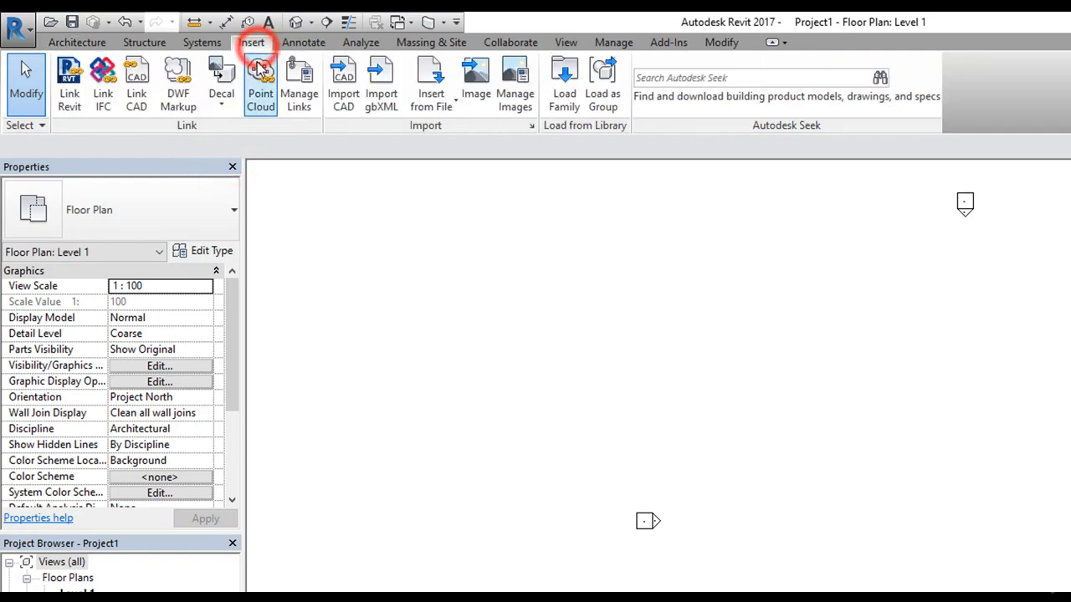
pyautogui.click(89, 45)
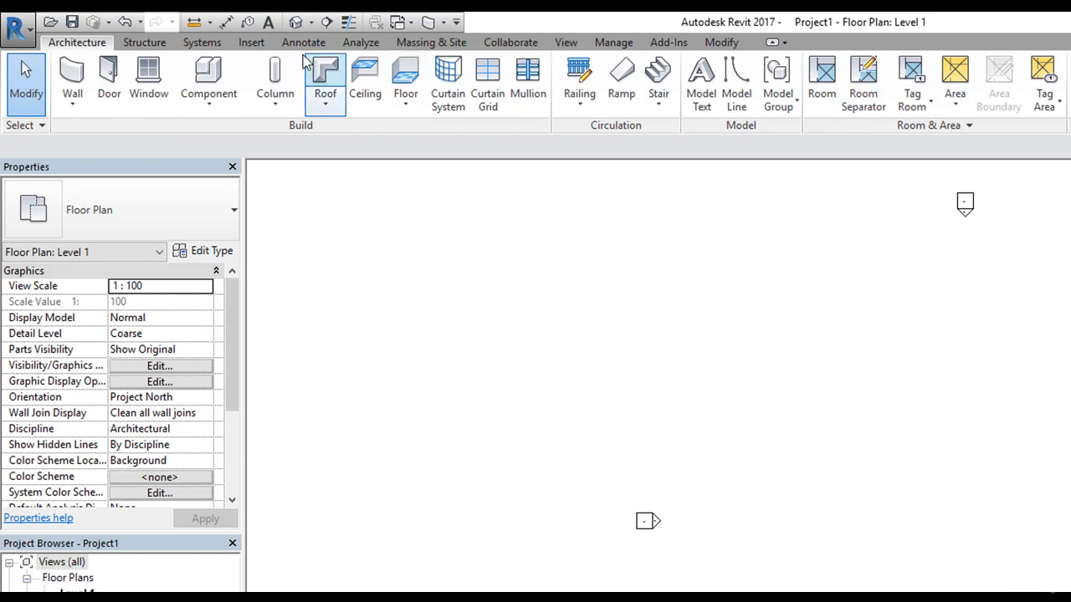
pyautogui.click(252, 42)
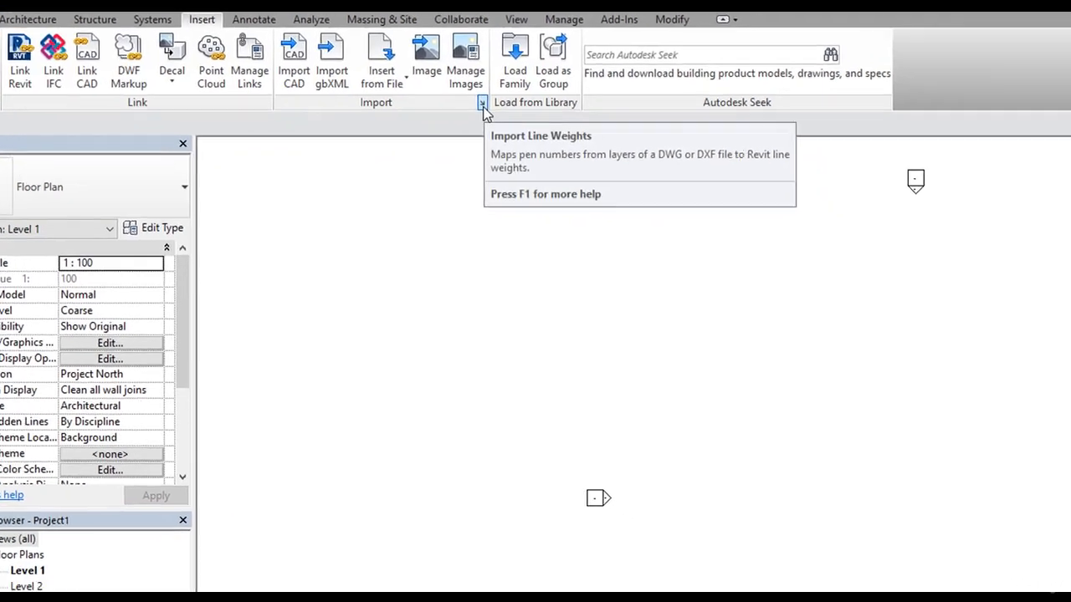
pyautogui.click(531, 126)
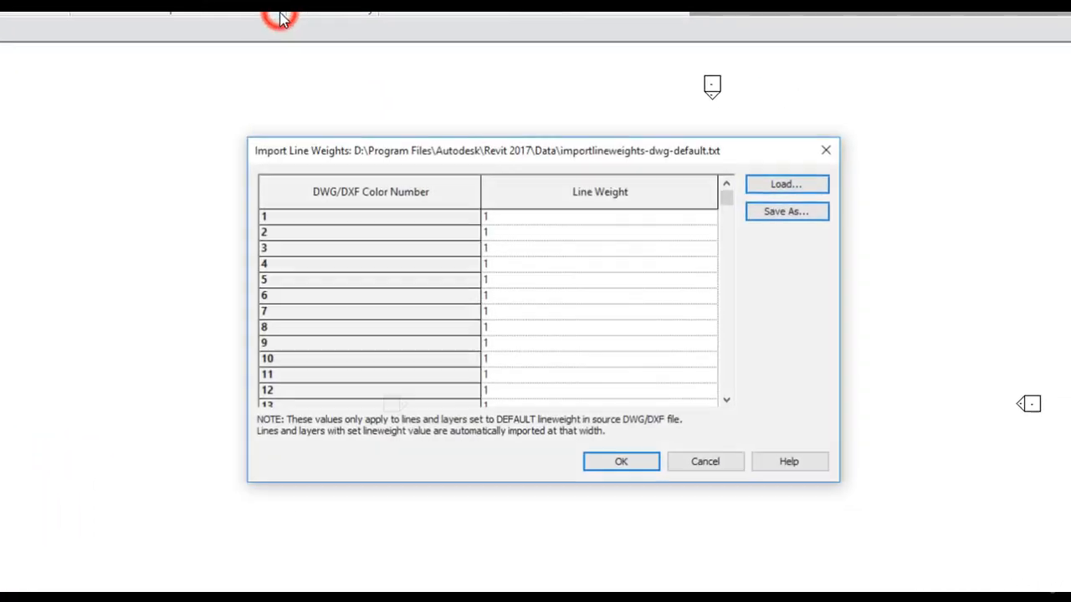
pyautogui.moveTo(403, 144); pyautogui.dragTo(400, 132)
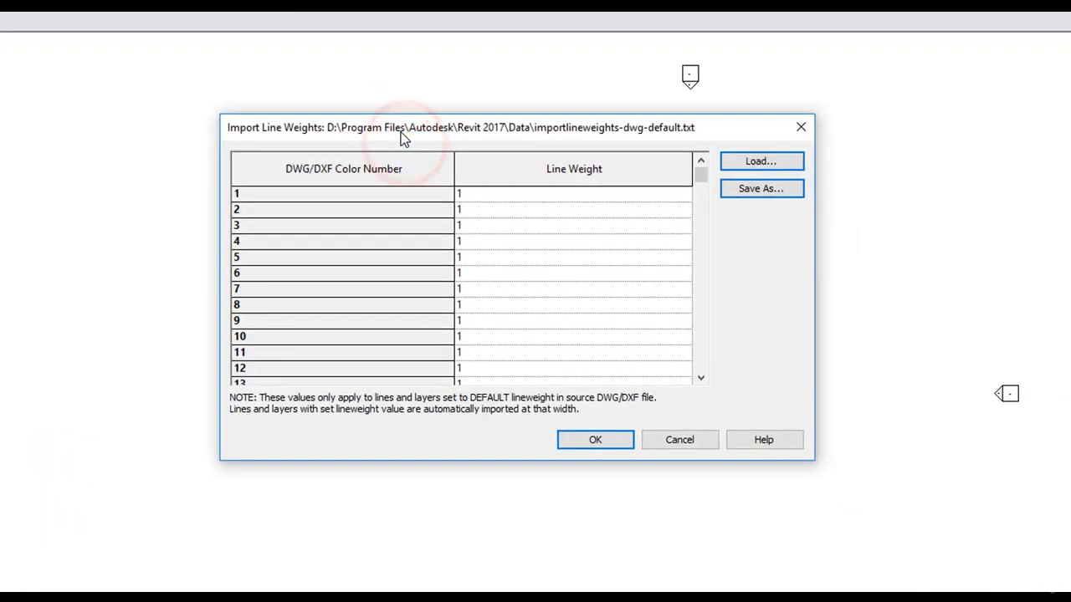
# - Dismiss the Import Line Weights settings without changes and return to the Architecture tools
pyautogui.click(680, 441)
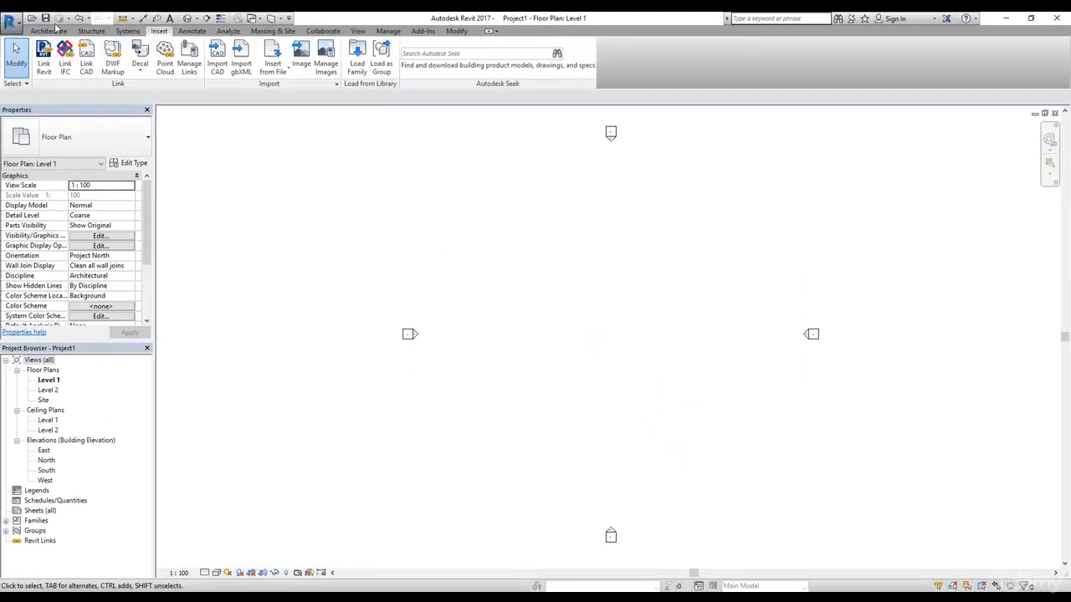
pyautogui.click(50, 31)
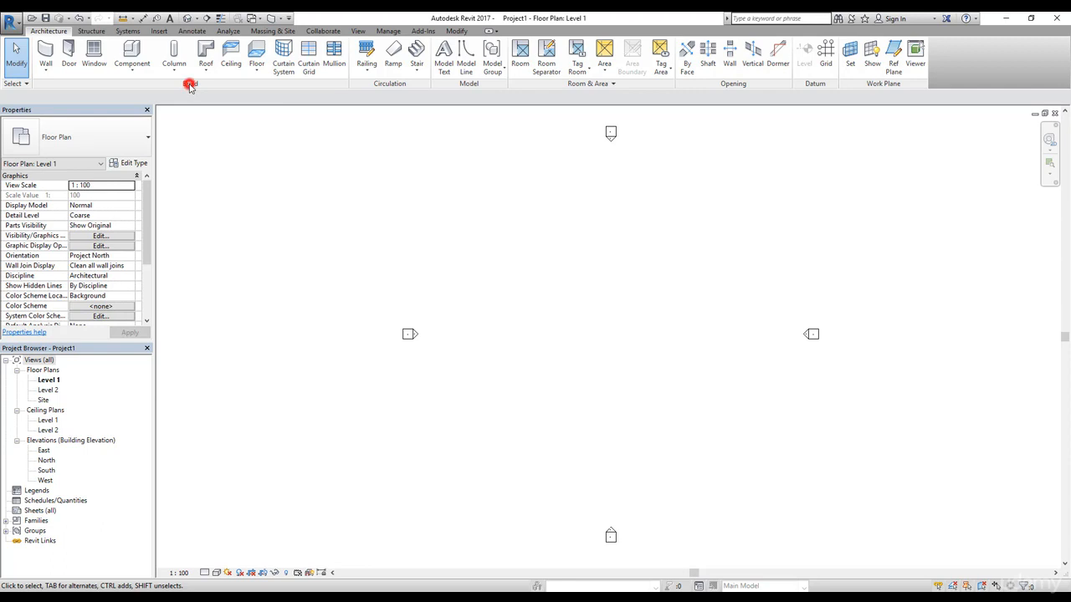
# - Detach the Build and Room & Area panels from the ribbon and float them over the drawing area, repositioning the Build panel
pyautogui.moveTo(190, 87)
pyautogui.mouseDown()
pyautogui.moveTo(251, 134)
pyautogui.moveTo(407, 215)
pyautogui.moveTo(660, 270)
pyautogui.moveTo(776, 275)
pyautogui.moveTo(725, 265)
pyautogui.moveTo(836, 220)
pyautogui.moveTo(872, 219)
pyautogui.mouseUp()
pyautogui.moveTo(302, 87)
pyautogui.mouseDown()
pyautogui.moveTo(317, 287)
pyautogui.moveTo(295, 412)
pyautogui.moveTo(300, 499)
pyautogui.mouseUp()
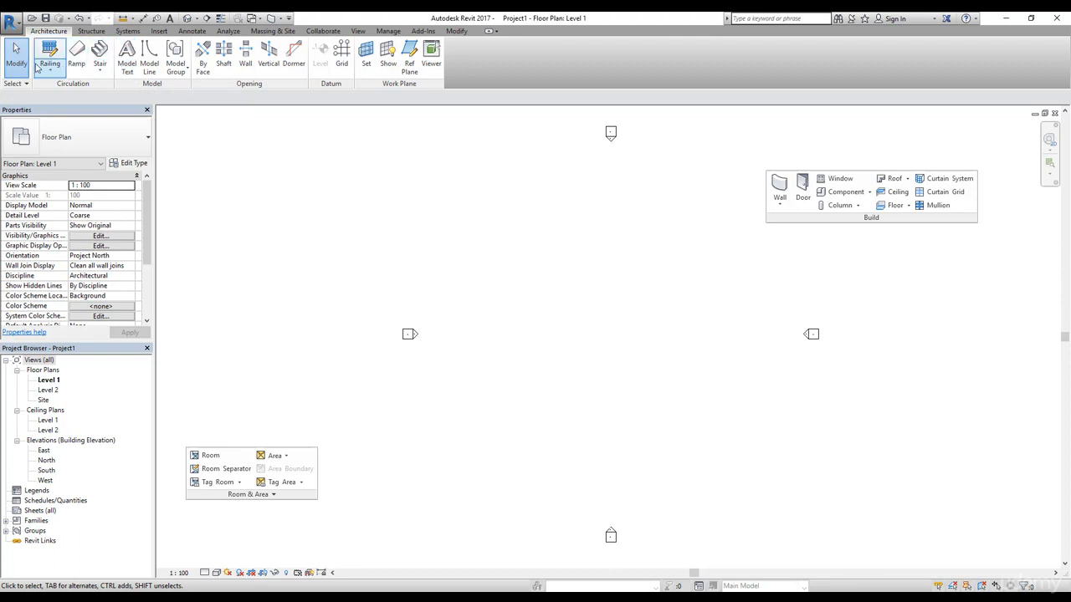
pyautogui.moveTo(807, 219); pyautogui.dragTo(706, 241)
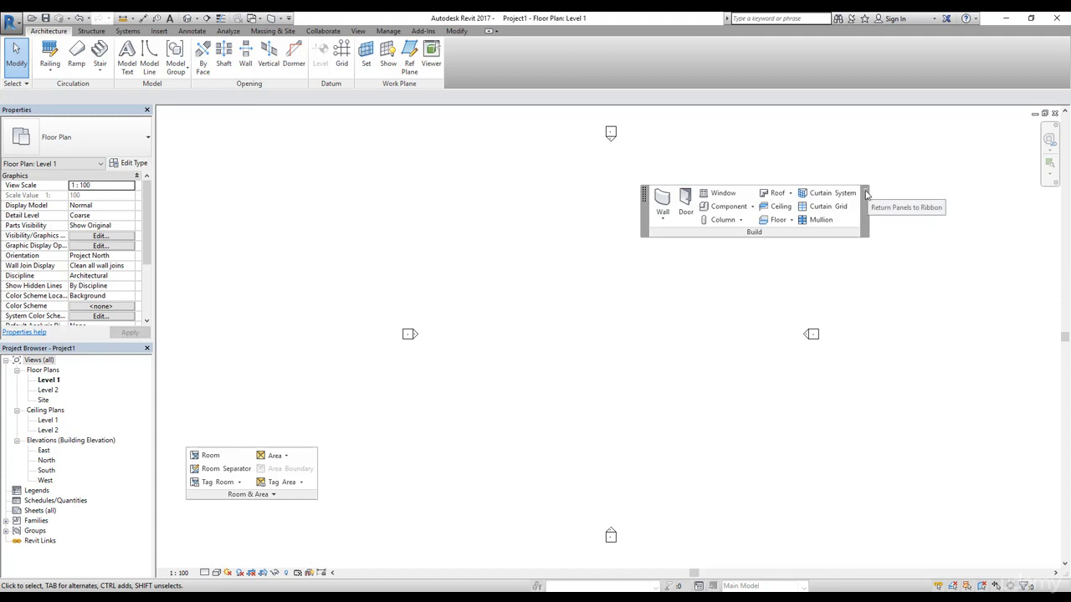
# - Return the floating Build and Room & Area panels to the ribbon
pyautogui.click(865, 195)
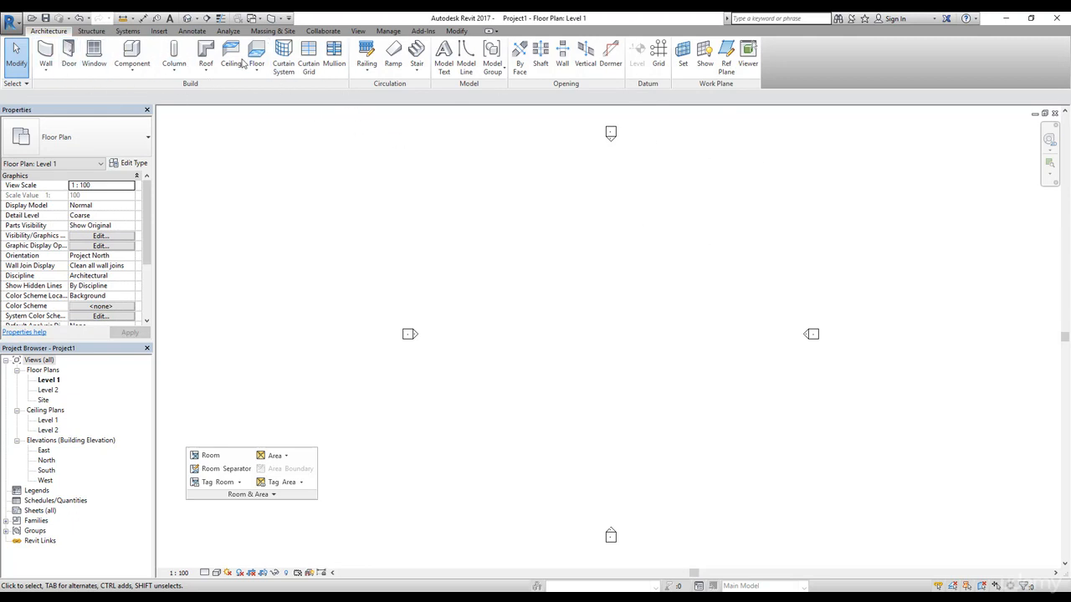
pyautogui.moveTo(320, 459)
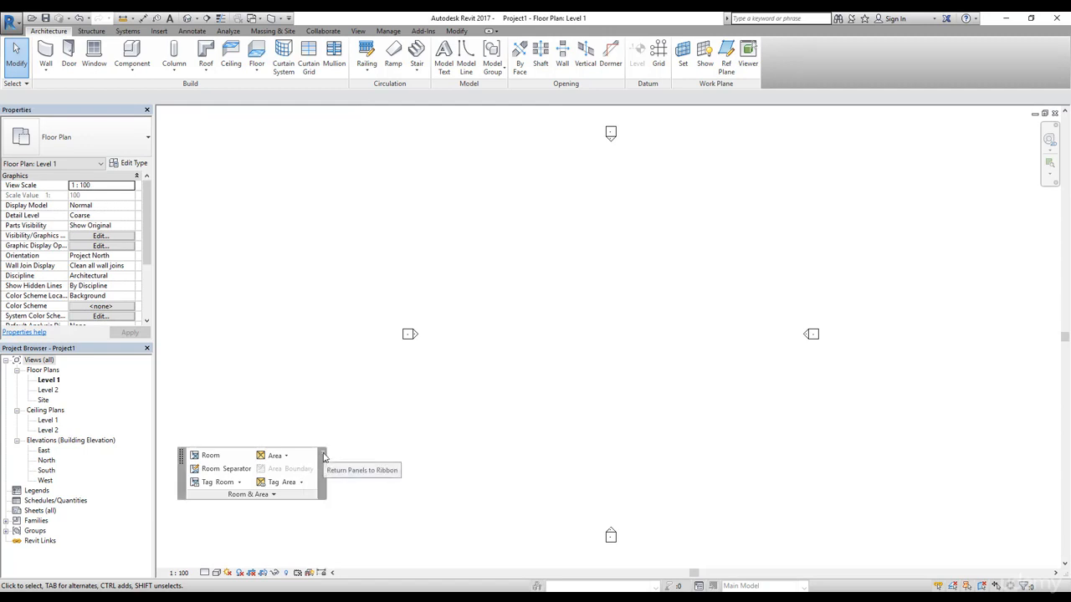
pyautogui.click(323, 456)
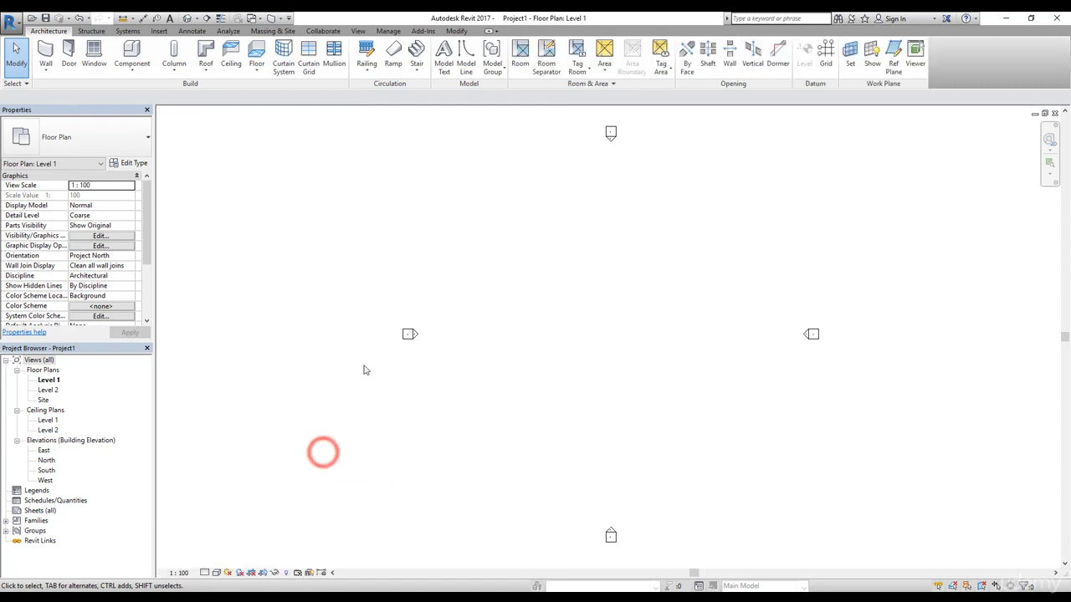